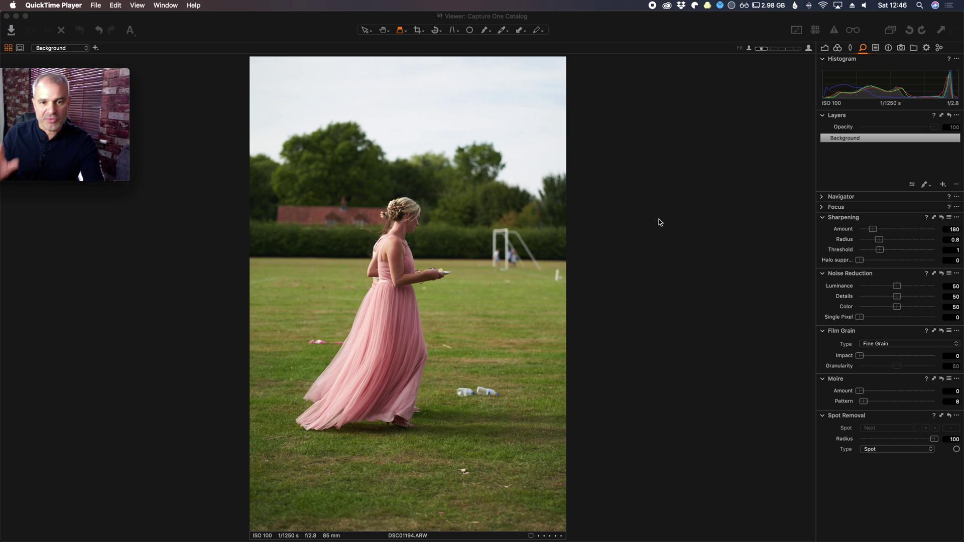
# Bring the Capture One window showing DSC01194.ARW to the front
pyautogui.click(324, 36)
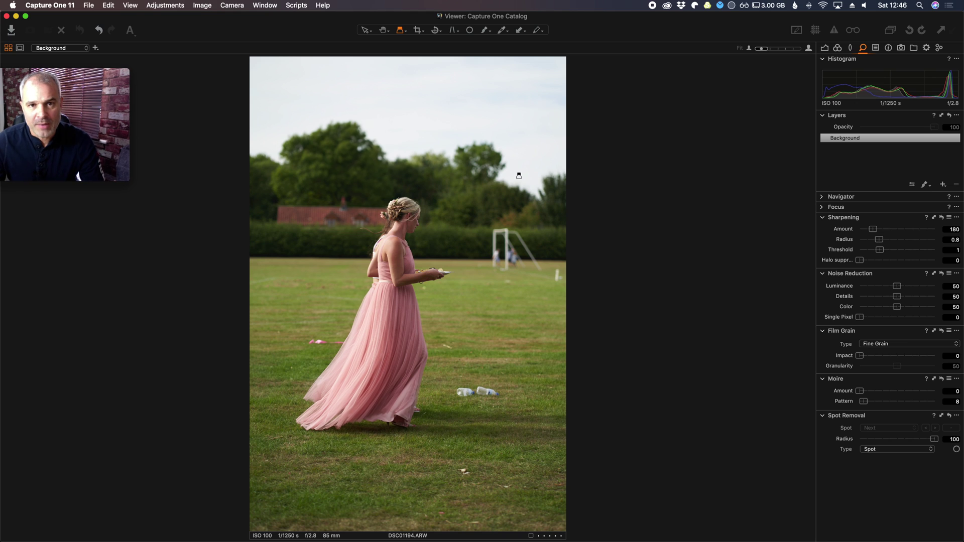
pyautogui.click(470, 31)
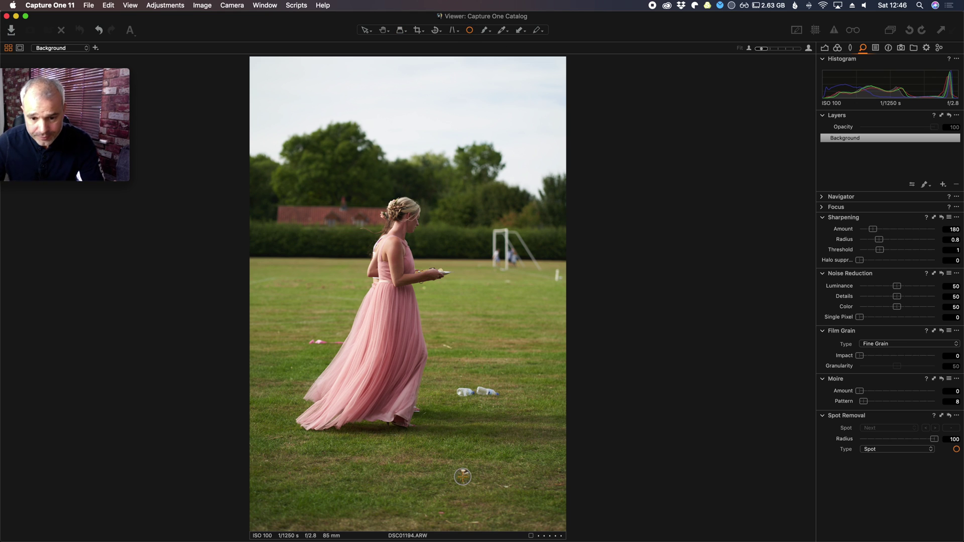
pyautogui.click(463, 472)
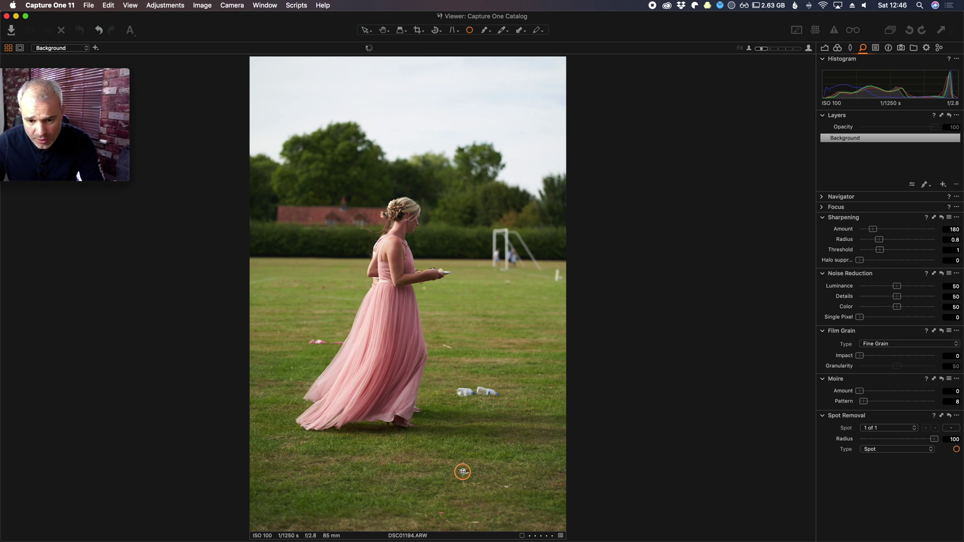
pyautogui.click(507, 487)
pyautogui.moveTo(542, 428); pyautogui.dragTo(536, 420)
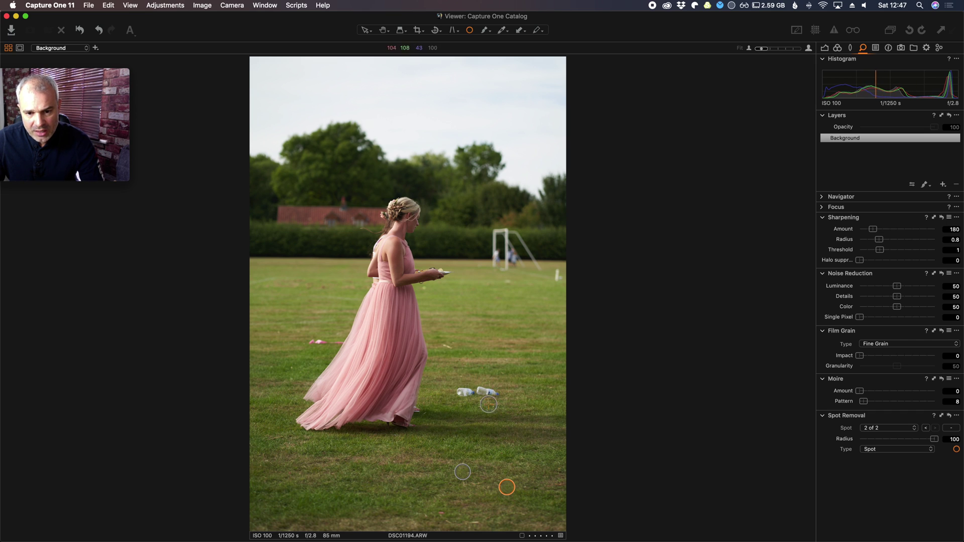
pyautogui.click(461, 391)
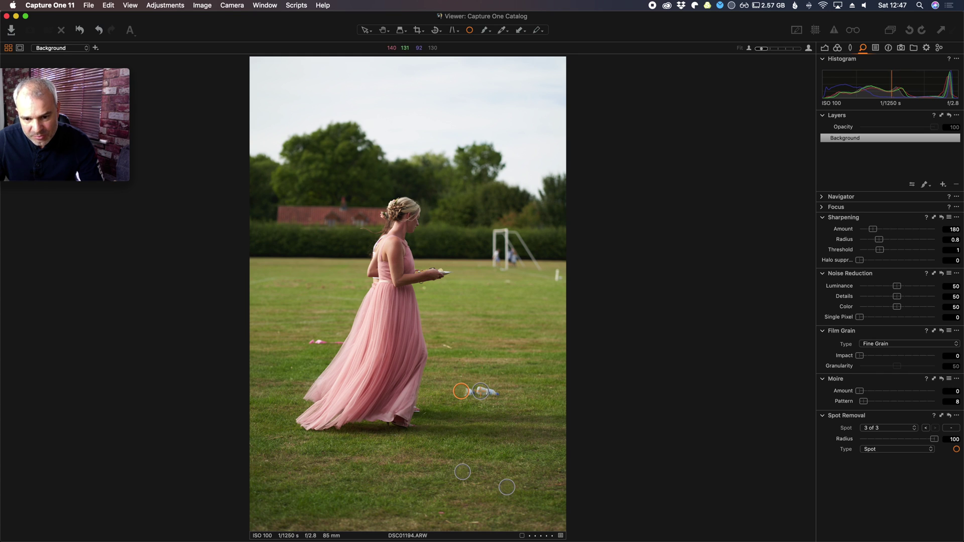
pyautogui.click(480, 391)
pyautogui.click(491, 393)
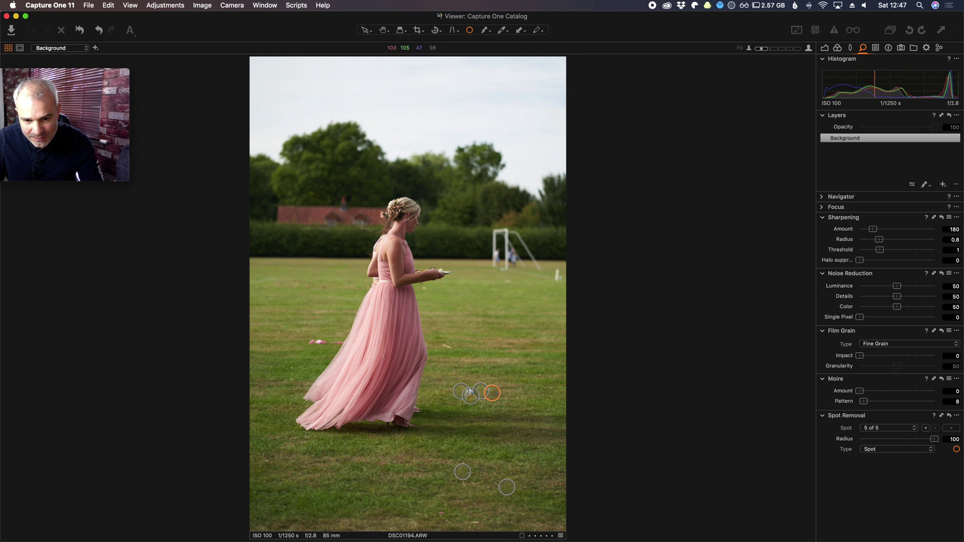
pyautogui.click(470, 396)
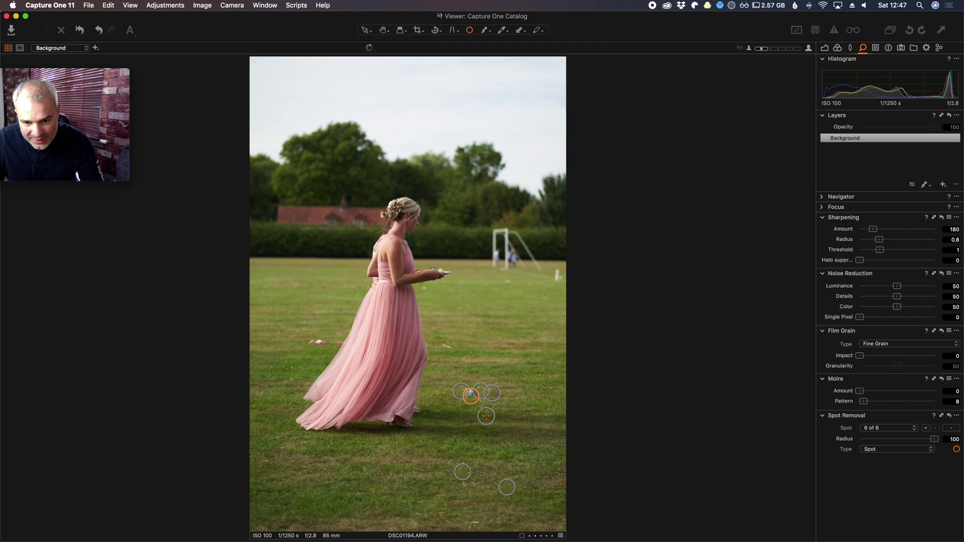
pyautogui.click(470, 386)
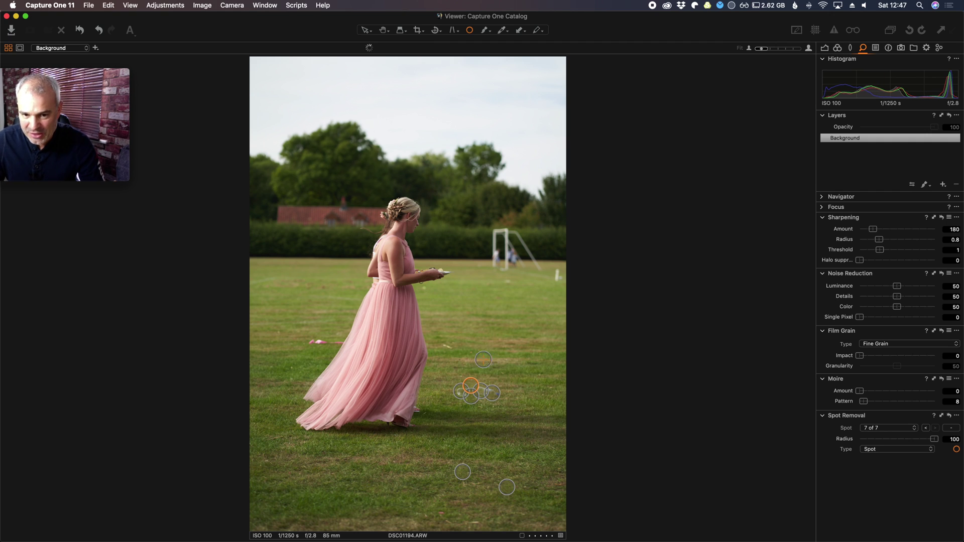
pyautogui.click(400, 31)
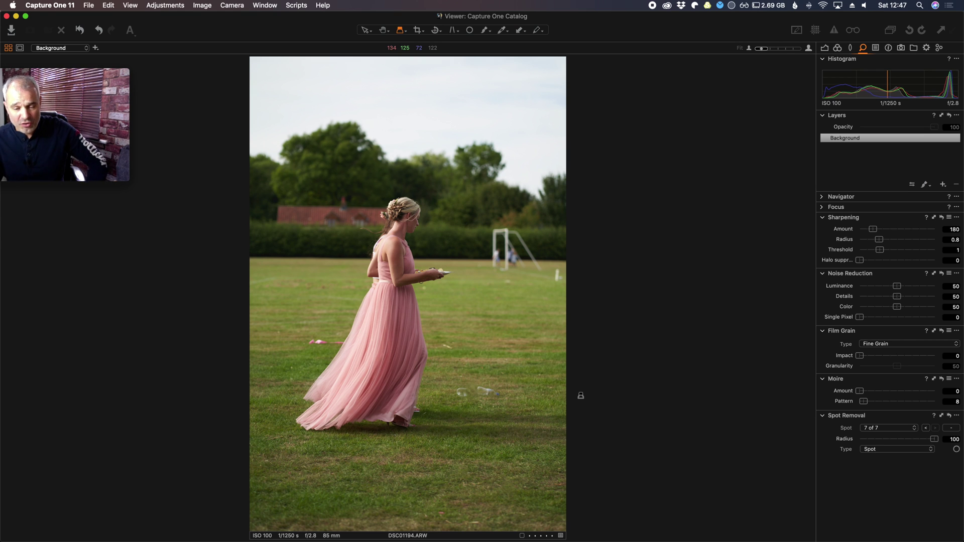
pyautogui.click(476, 393)
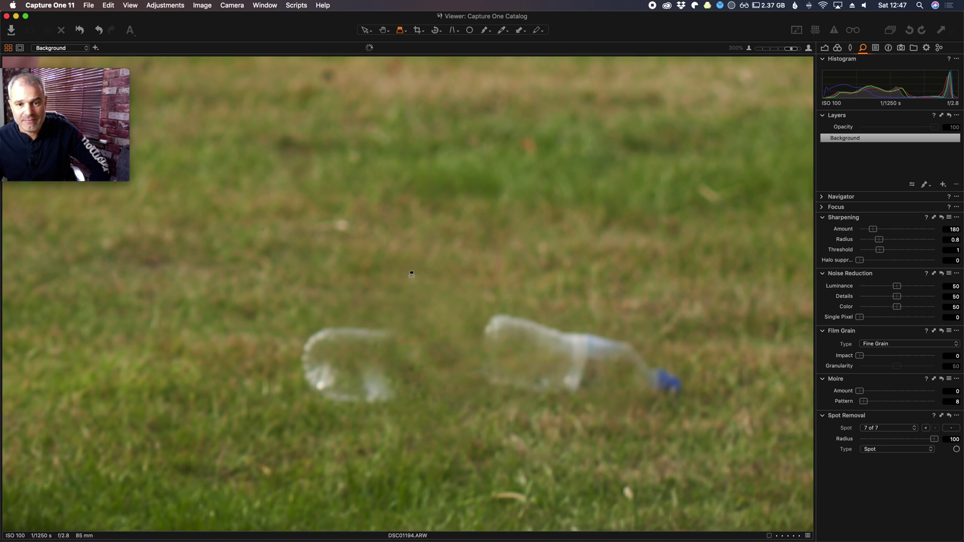
pyautogui.press('super+0')
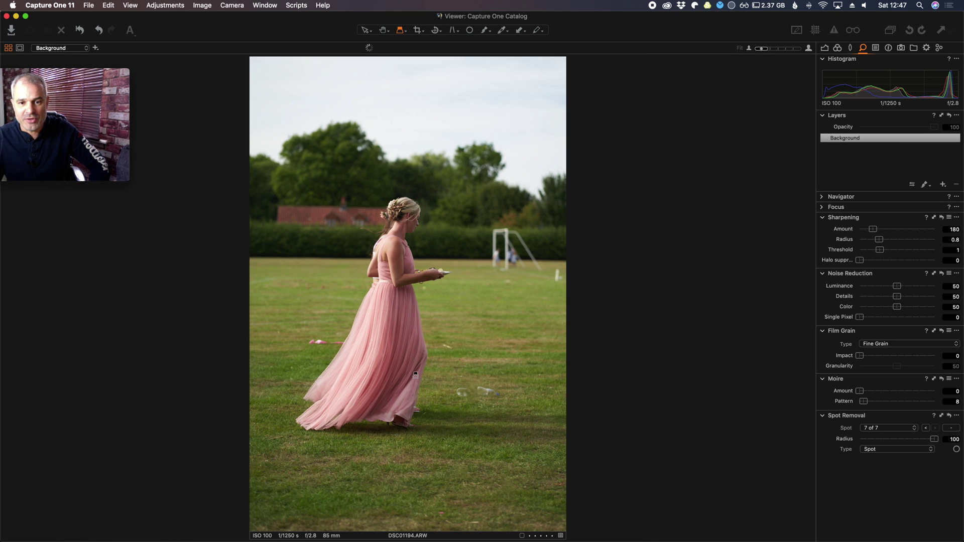
pyautogui.click(470, 30)
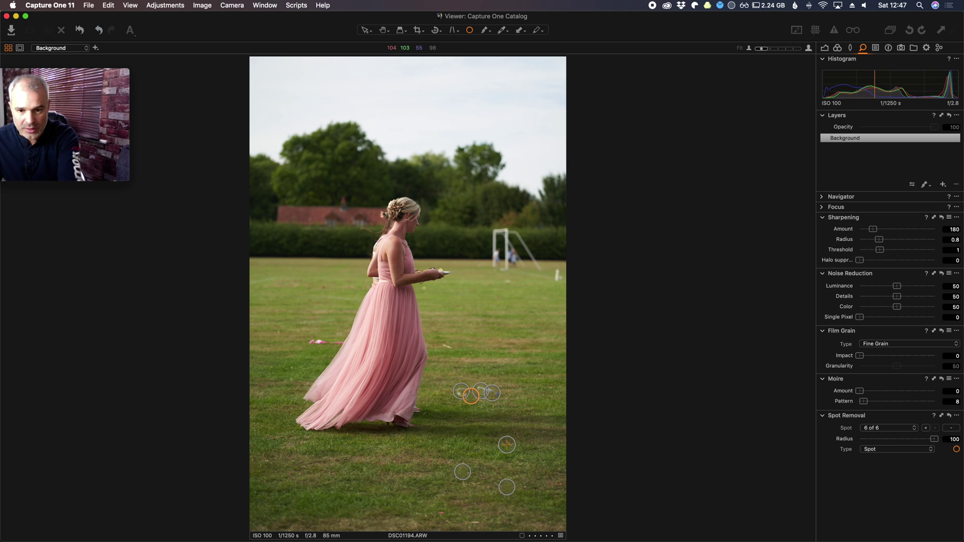
pyautogui.press('BackSpace')
pyautogui.press('BackSpace')
pyautogui.press('BackSpace')
pyautogui.press('BackSpace')
pyautogui.press('BackSpace')
pyautogui.press('BackSpace')
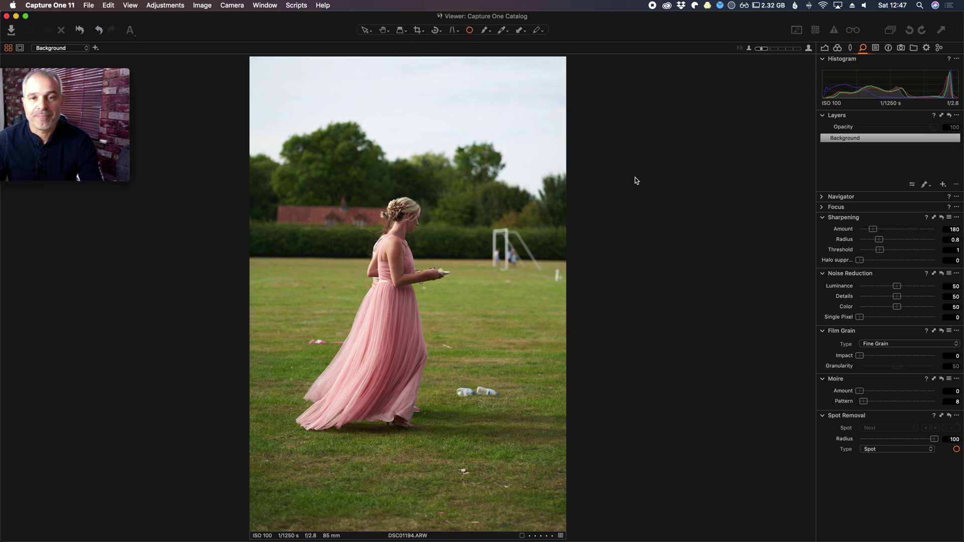
pyautogui.click(486, 30)
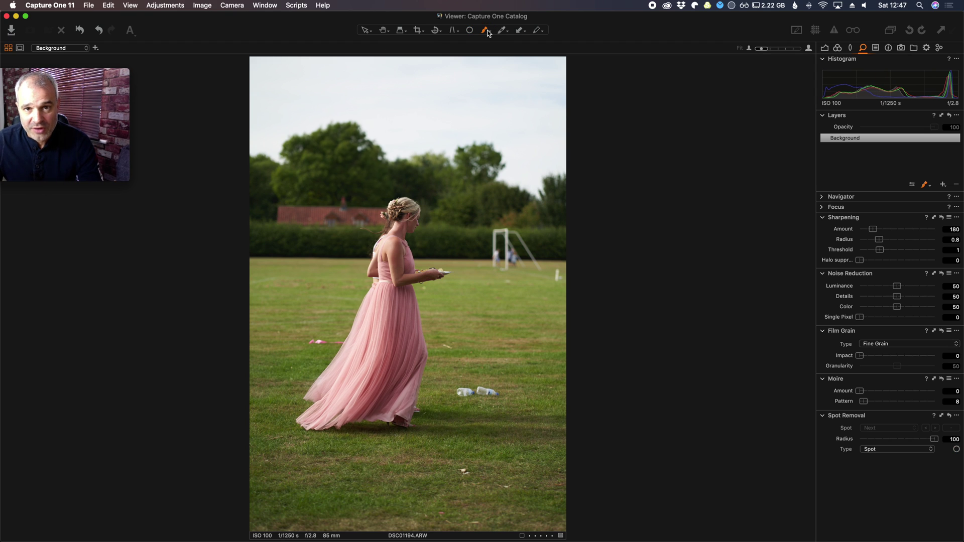
# With Draw Mask chosen, add Layer 1 above Background and make it a clone layer
pyautogui.click(490, 31)
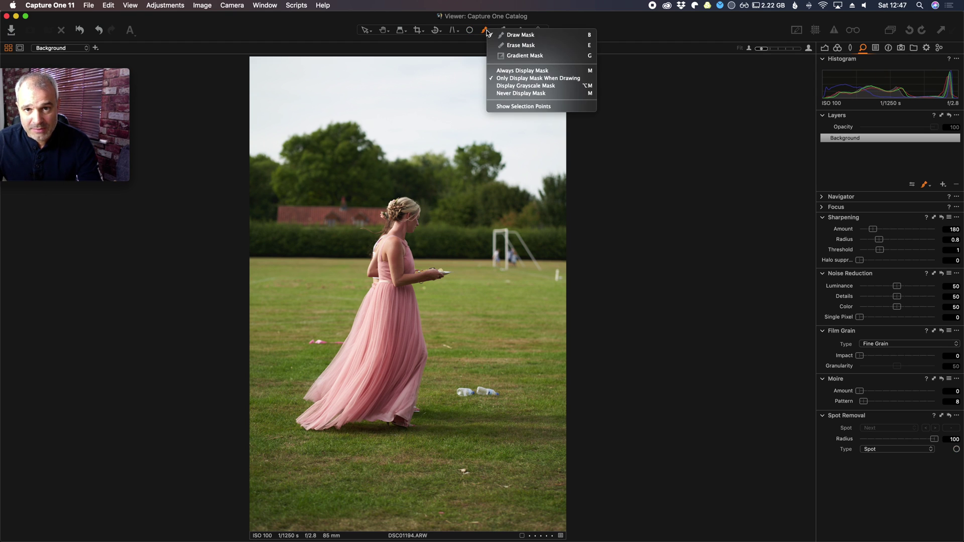
pyautogui.click(518, 37)
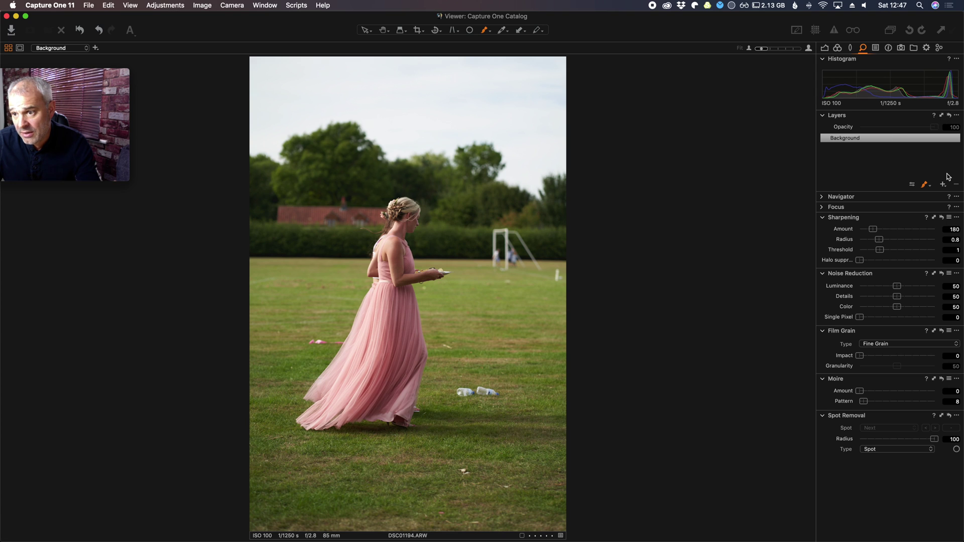
pyautogui.click(96, 48)
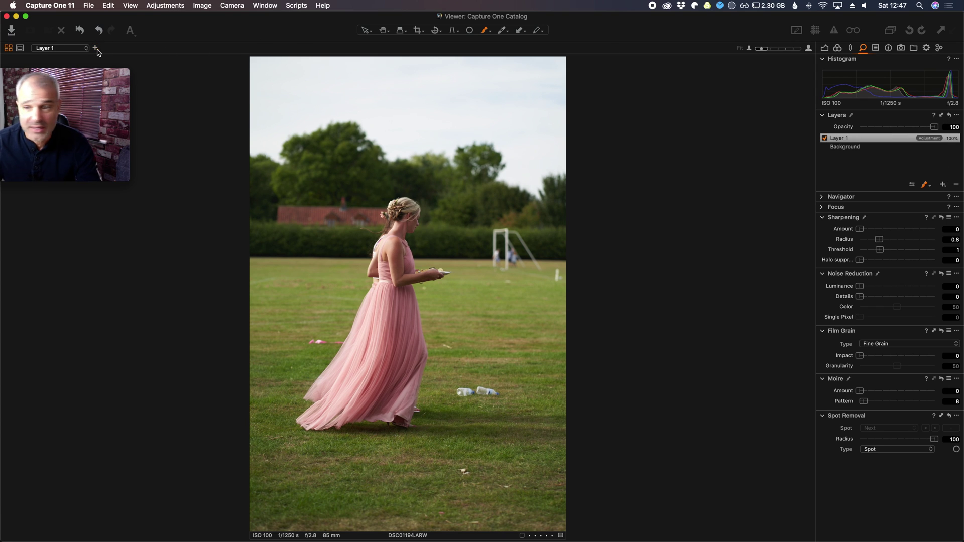
pyautogui.rightClick(900, 138)
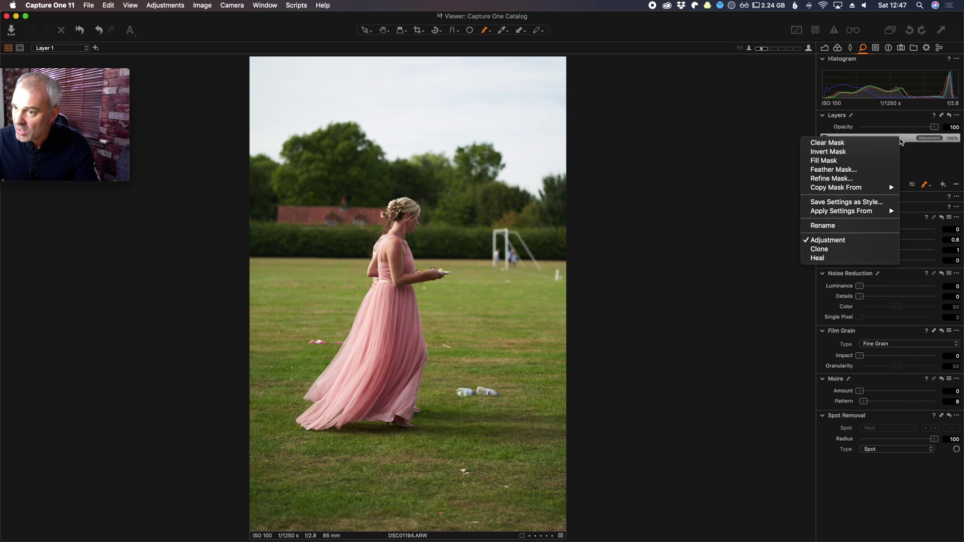
pyautogui.click(824, 249)
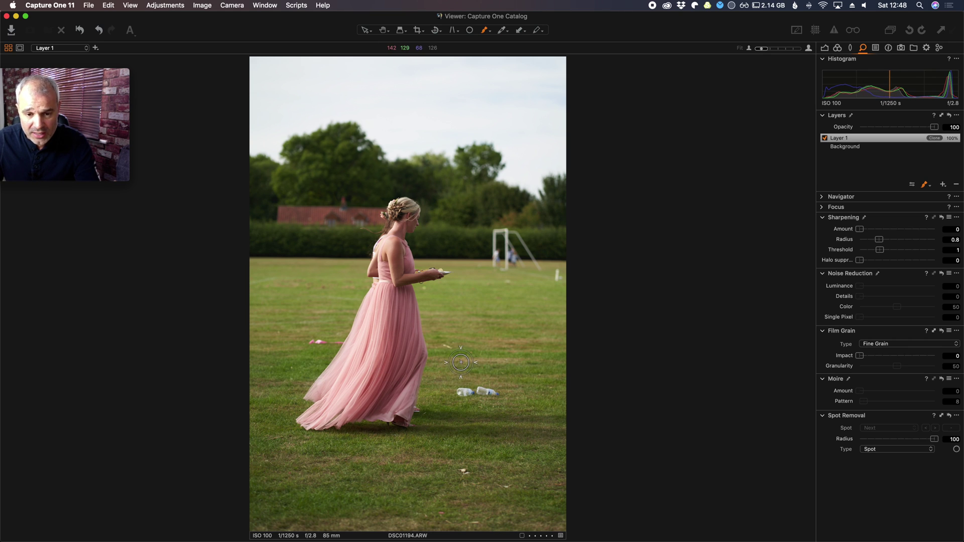
# Set the clone brush size to 206 and clone grass from right of the bottles over them
pyautogui.rightClick(461, 361)
pyautogui.moveTo(460, 365)
pyautogui.mouseDown()
pyautogui.moveTo(477, 364)
pyautogui.moveTo(465, 364)
pyautogui.mouseUp()
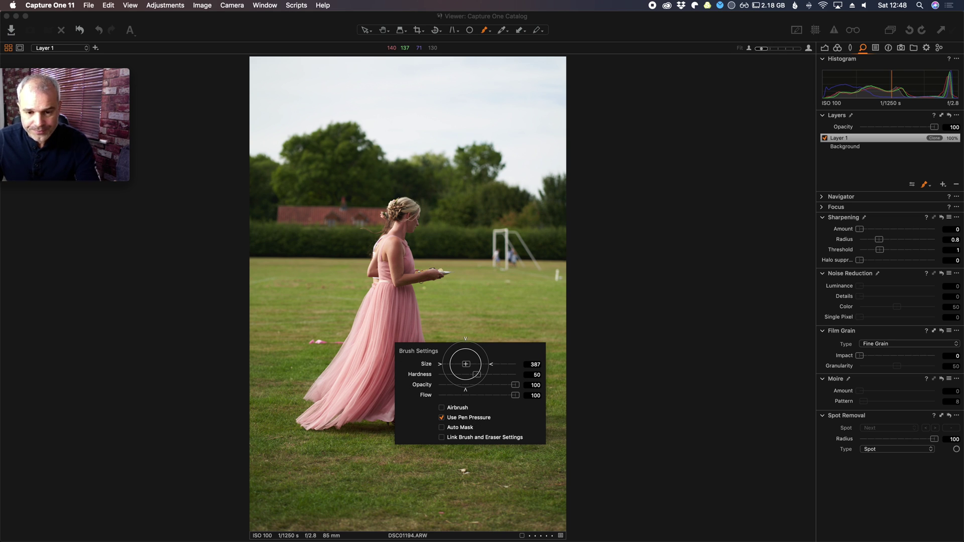
pyautogui.moveTo(466, 364)
pyautogui.mouseDown()
pyautogui.moveTo(468, 392)
pyautogui.moveTo(498, 394)
pyautogui.moveTo(459, 392)
pyautogui.moveTo(485, 393)
pyautogui.mouseUp()
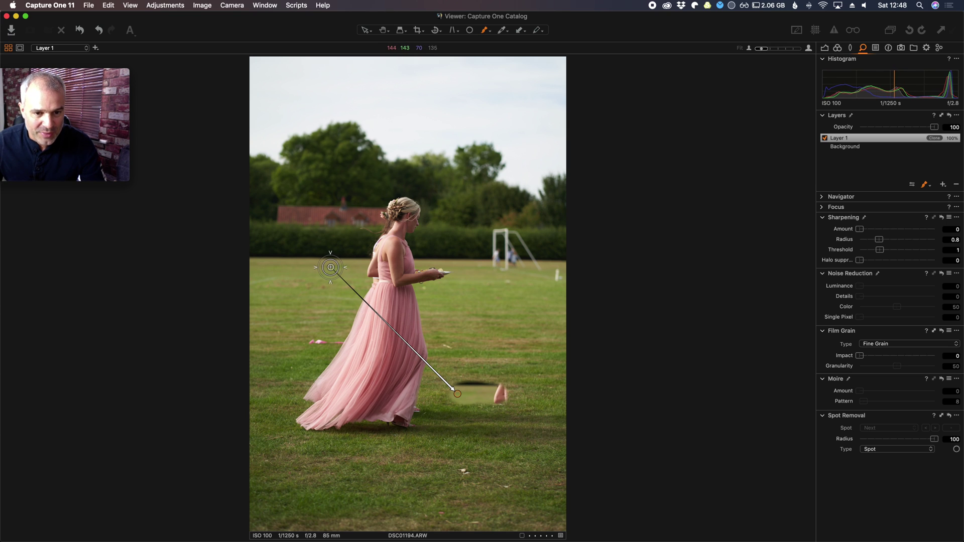
pyautogui.moveTo(331, 267)
pyautogui.mouseDown()
pyautogui.moveTo(323, 274)
pyautogui.moveTo(430, 335)
pyautogui.moveTo(522, 372)
pyautogui.moveTo(537, 391)
pyautogui.mouseUp()
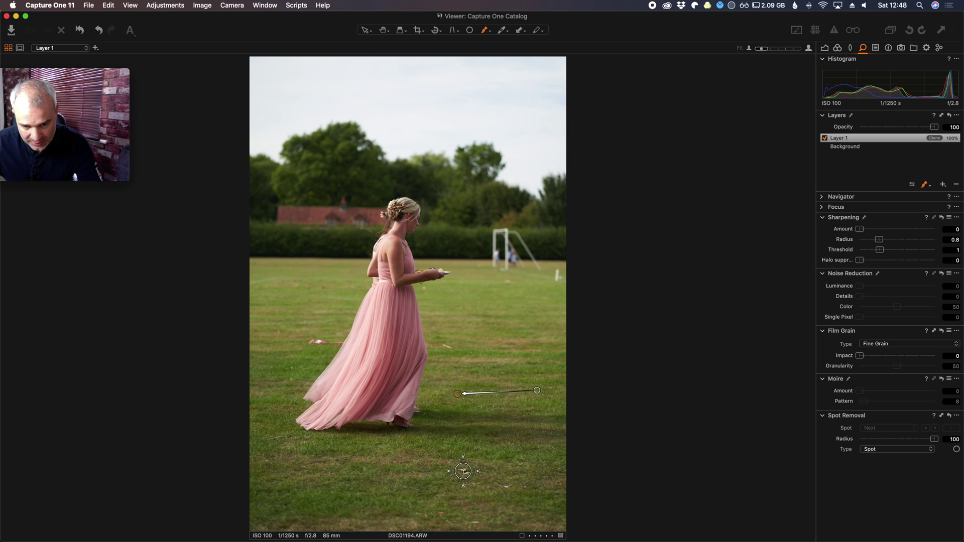
# Clone out two specks in the lower grass and shift the bottle patch to remove the dark blotch
pyautogui.click(463, 471)
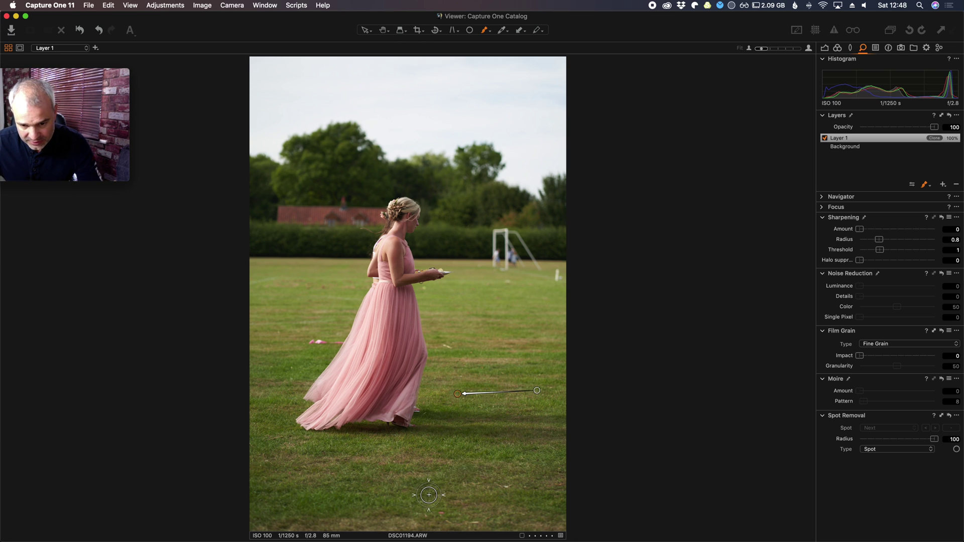
pyautogui.click(506, 487)
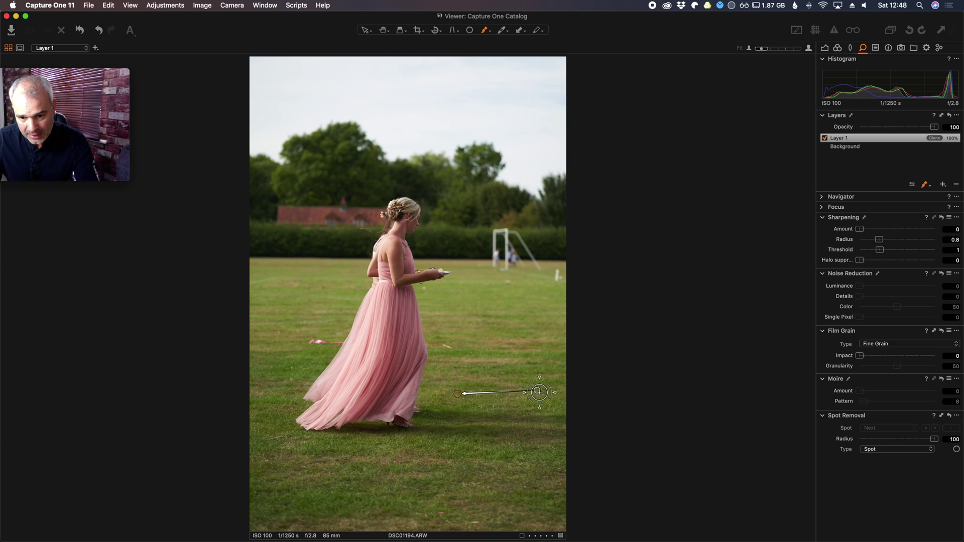
pyautogui.moveTo(536, 390)
pyautogui.mouseDown()
pyautogui.moveTo(527, 365)
pyautogui.moveTo(536, 392)
pyautogui.moveTo(528, 420)
pyautogui.moveTo(527, 370)
pyautogui.moveTo(528, 418)
pyautogui.mouseUp()
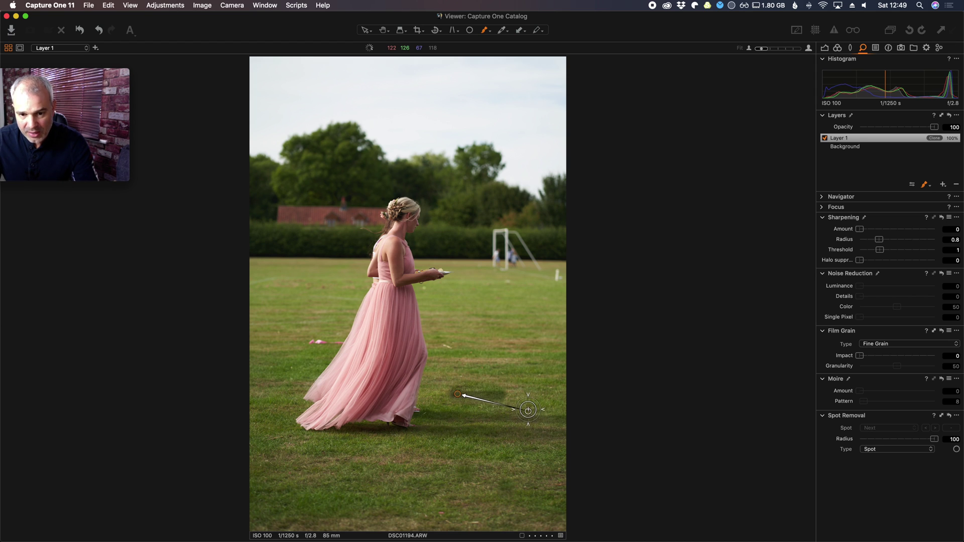
pyautogui.moveTo(528, 410); pyautogui.dragTo(528, 389)
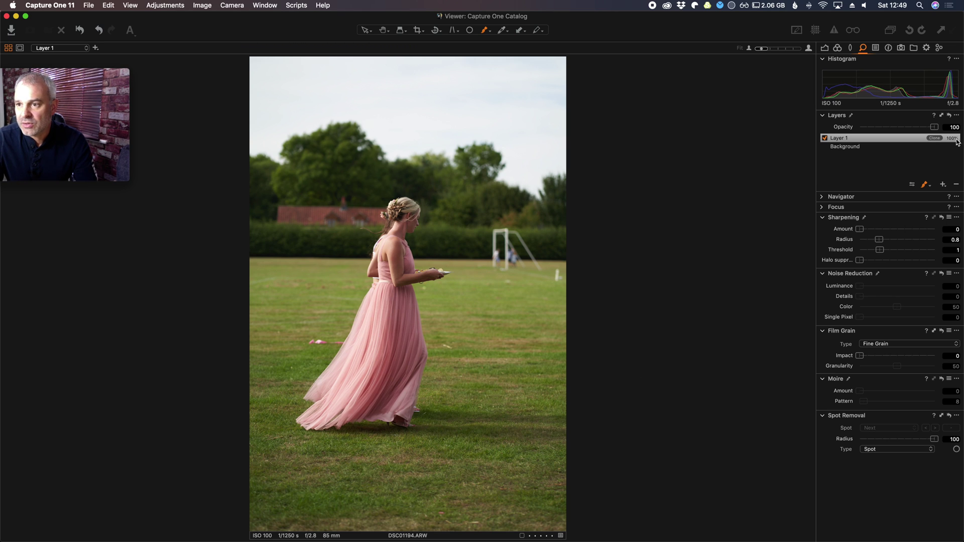
# Add Layer 2 as a heal layer and heal the goalpost using cleaner grass as source
pyautogui.click(943, 186)
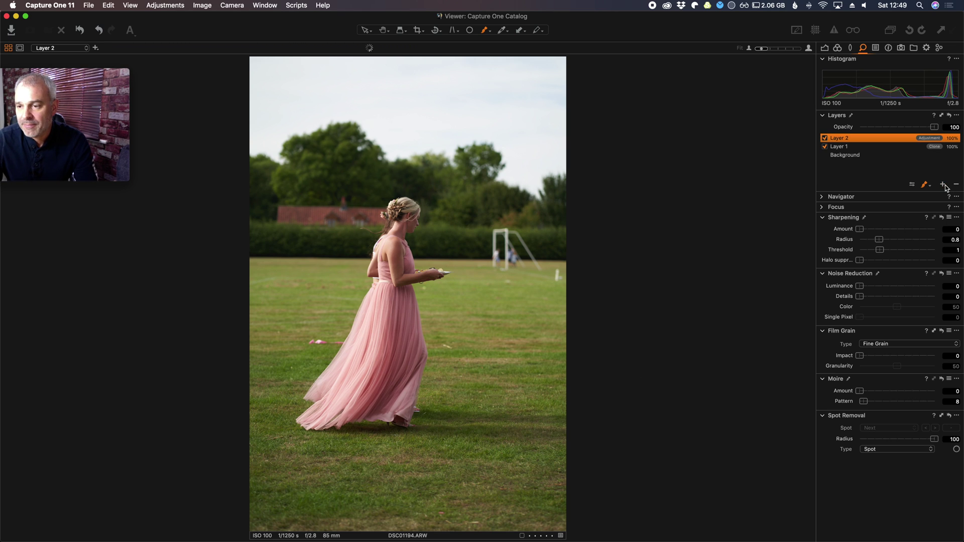
pyautogui.rightClick(879, 140)
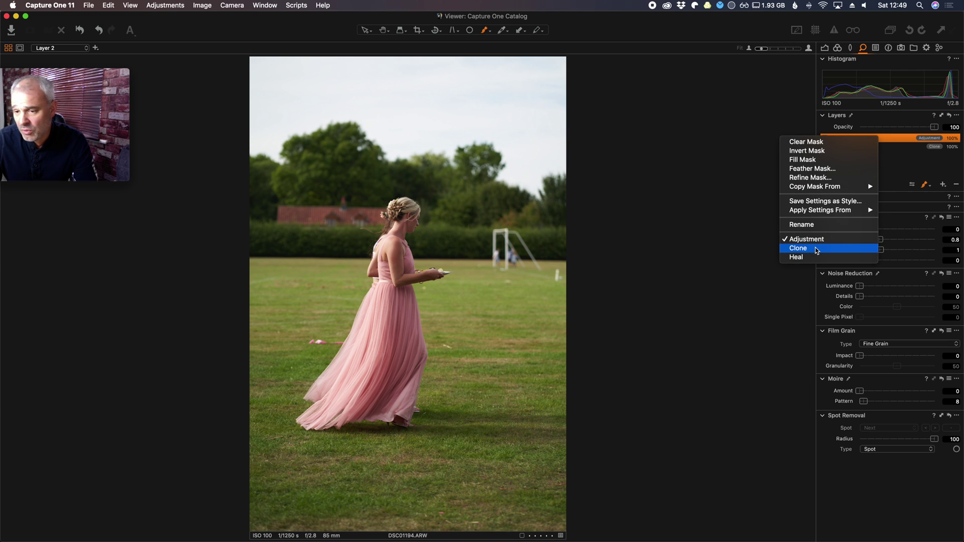
pyautogui.click(801, 257)
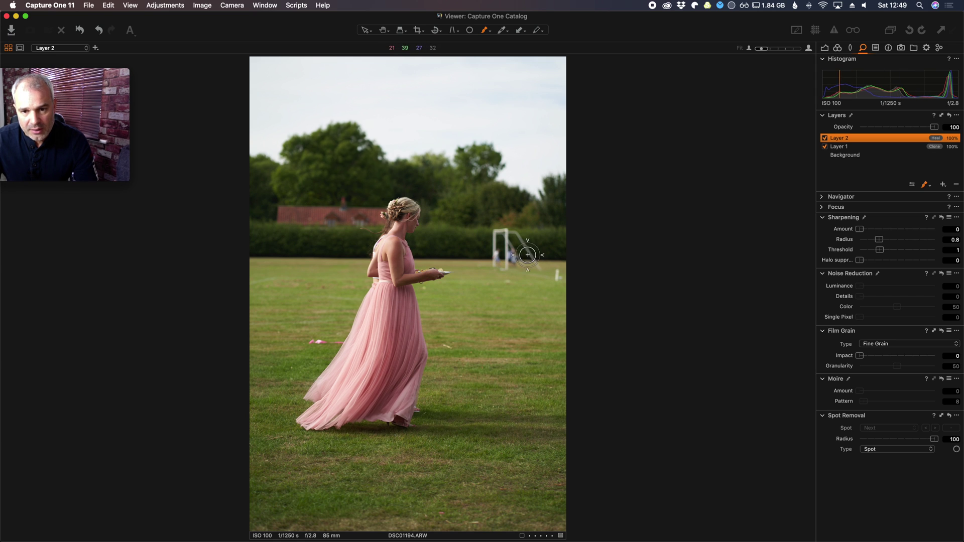
pyautogui.moveTo(494, 232)
pyautogui.mouseDown()
pyautogui.moveTo(503, 273)
pyautogui.moveTo(505, 230)
pyautogui.moveTo(537, 261)
pyautogui.moveTo(507, 249)
pyautogui.moveTo(516, 253)
pyautogui.mouseUp()
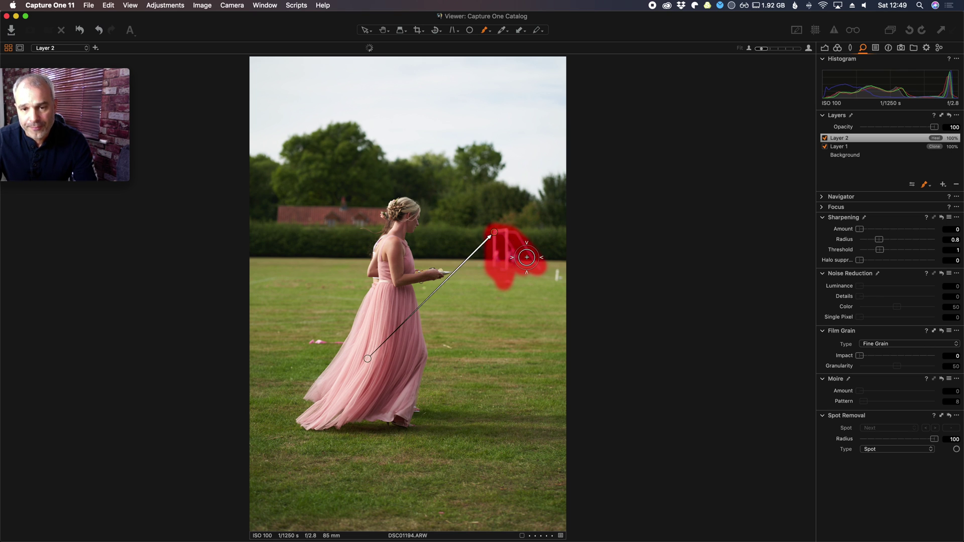
pyautogui.moveTo(346, 341); pyautogui.dragTo(367, 358)
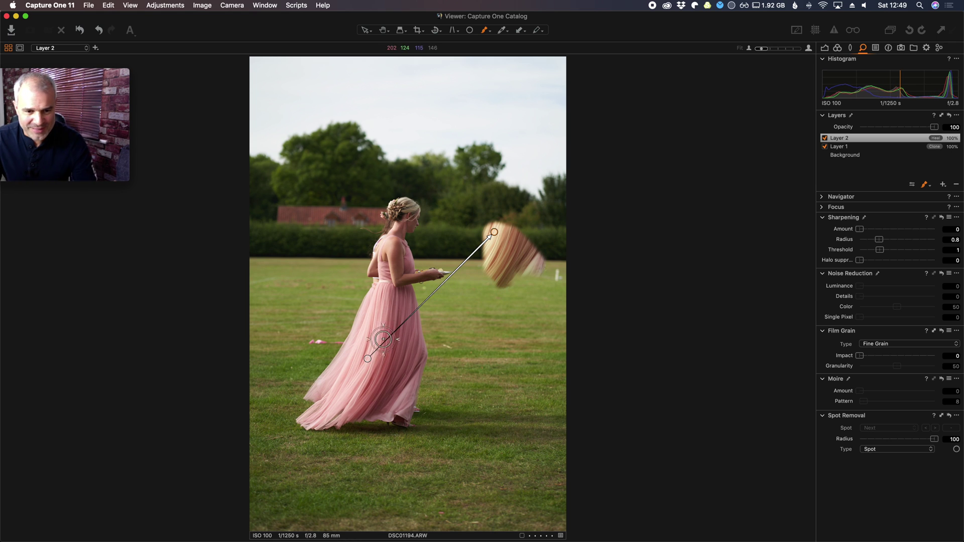
pyautogui.moveTo(366, 360)
pyautogui.mouseDown()
pyautogui.moveTo(466, 258)
pyautogui.moveTo(464, 240)
pyautogui.moveTo(440, 232)
pyautogui.mouseUp()
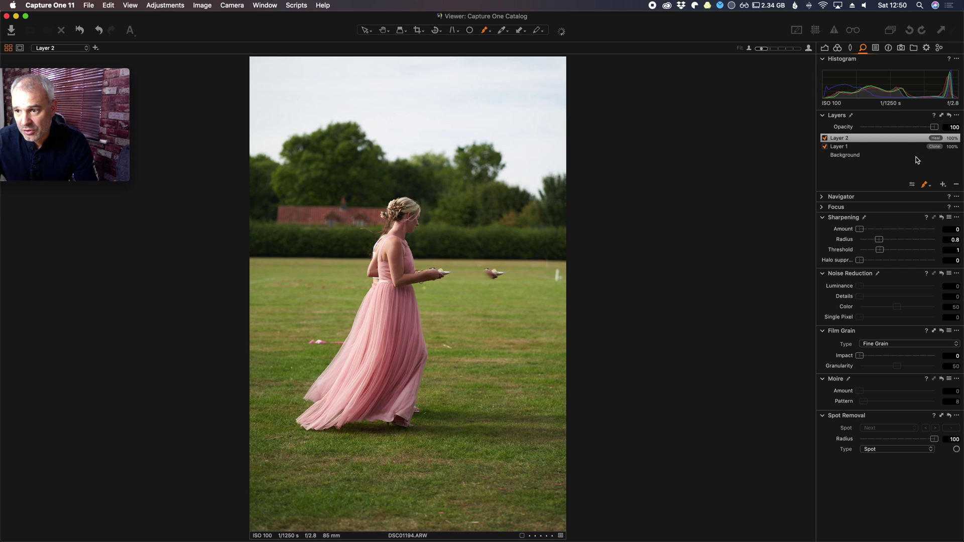
# Add Layer 3 as a heal layer and heal the leftover smudge with grass beside it
pyautogui.click(943, 185)
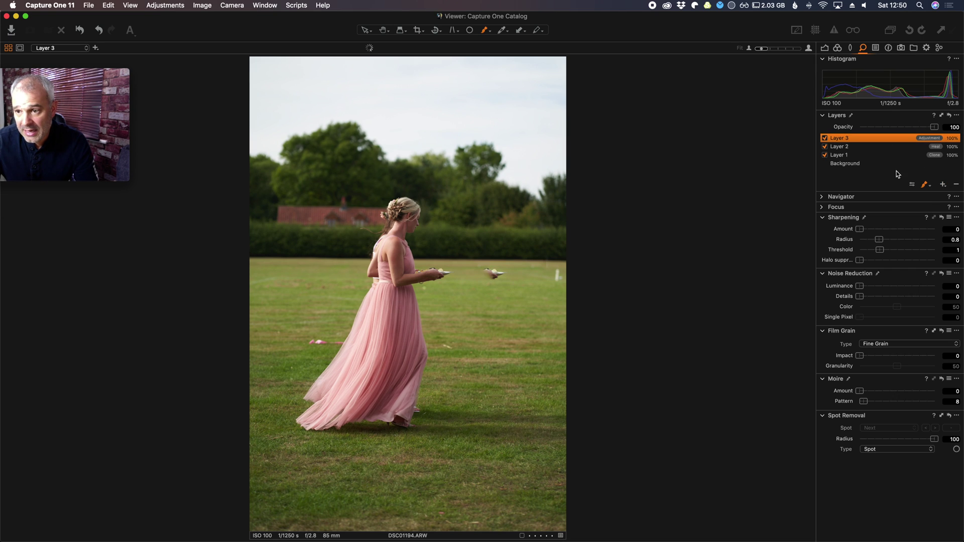
pyautogui.rightClick(836, 139)
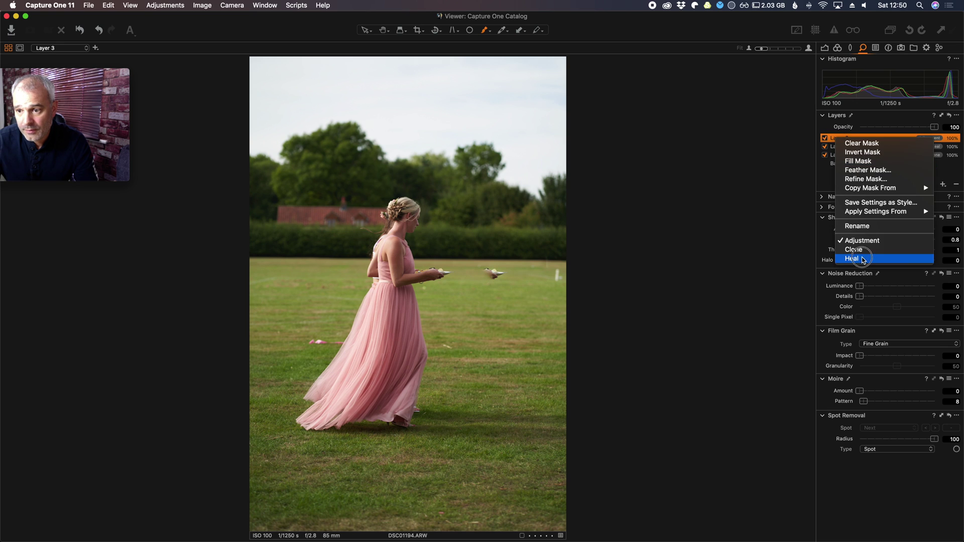
pyautogui.click(863, 260)
pyautogui.click(493, 274)
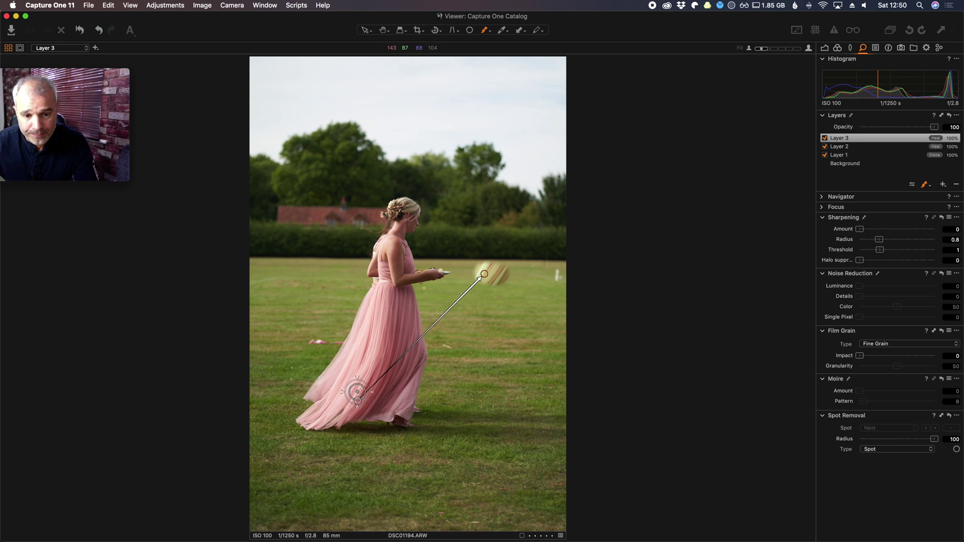
pyautogui.moveTo(358, 401)
pyautogui.mouseDown()
pyautogui.moveTo(451, 316)
pyautogui.moveTo(530, 292)
pyautogui.moveTo(528, 277)
pyautogui.moveTo(462, 274)
pyautogui.mouseUp()
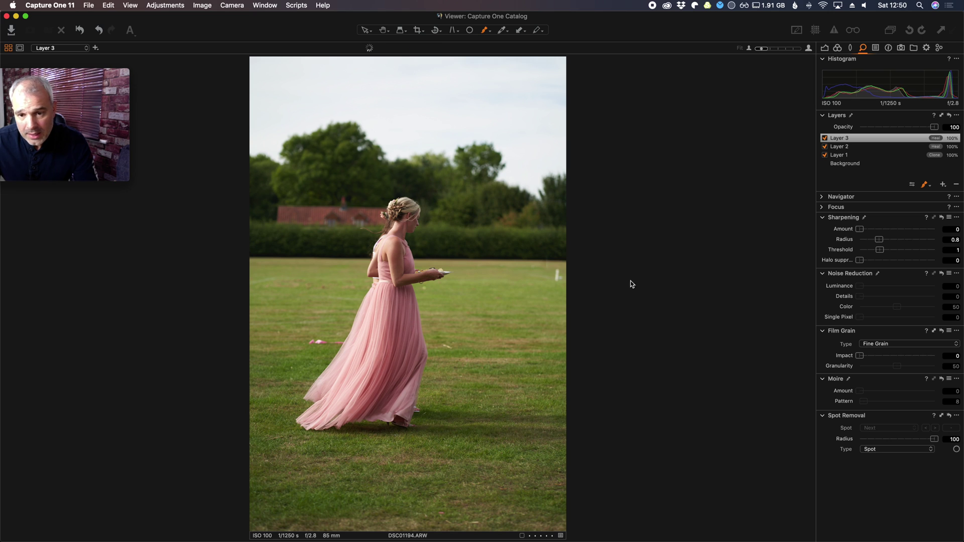
# Add Layer 4 as a heal layer and heal the white marker using nearby grass
pyautogui.click(942, 184)
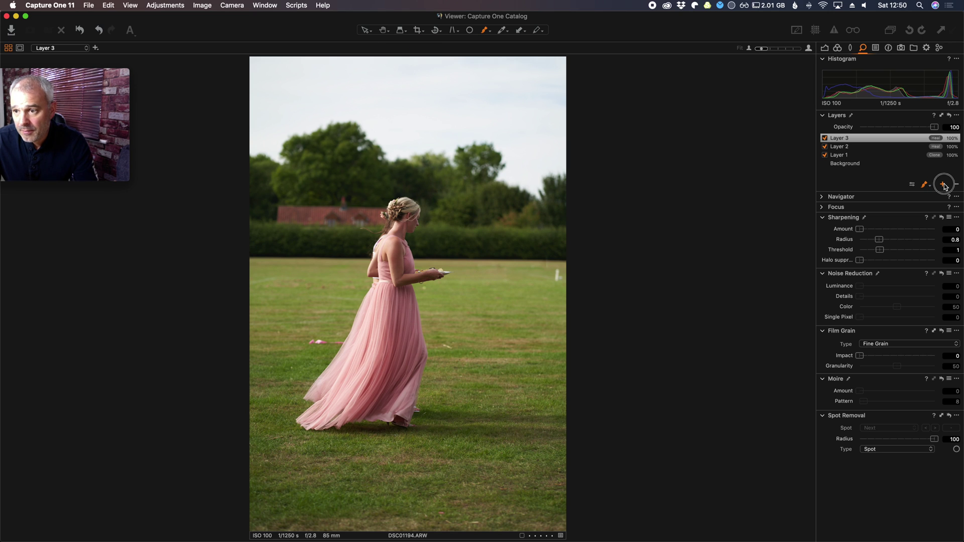
pyautogui.rightClick(858, 142)
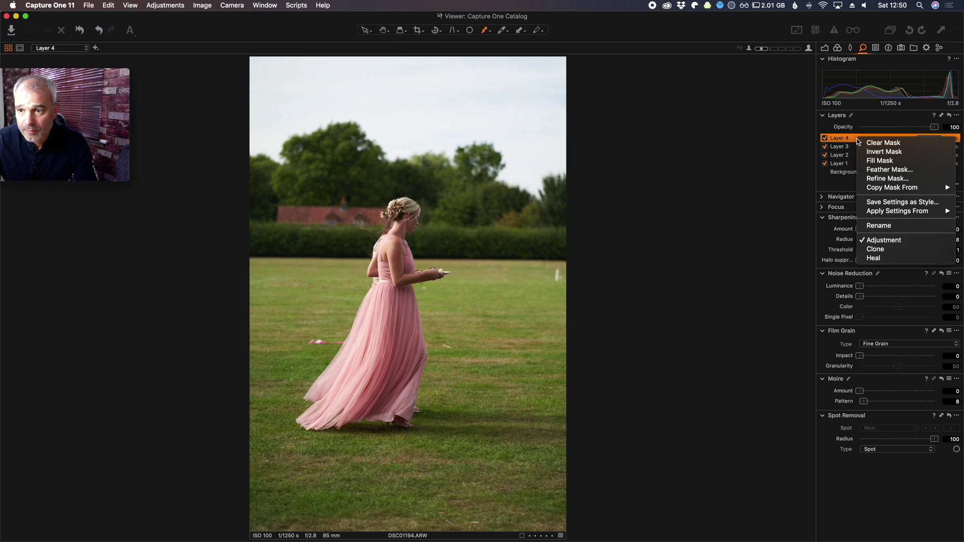
pyautogui.click(877, 259)
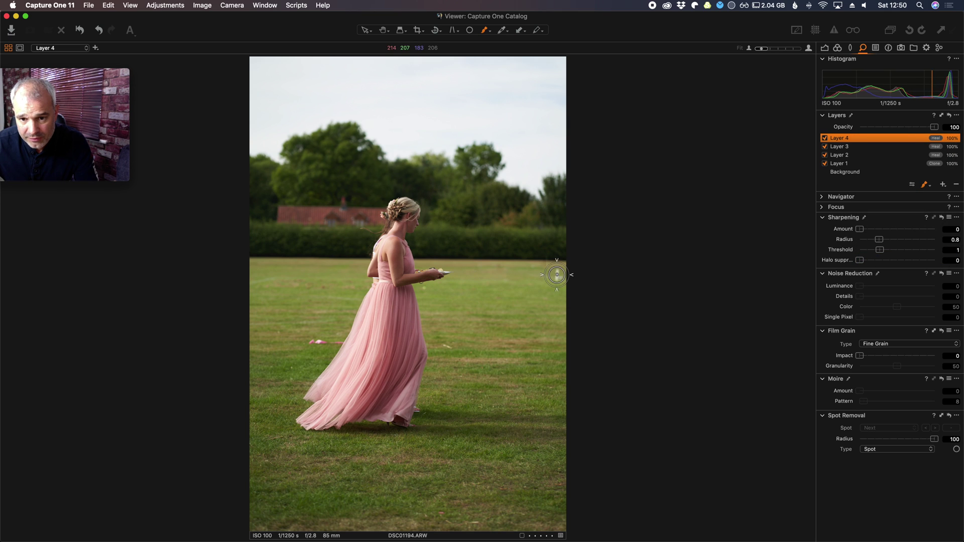
pyautogui.moveTo(557, 274); pyautogui.dragTo(547, 264)
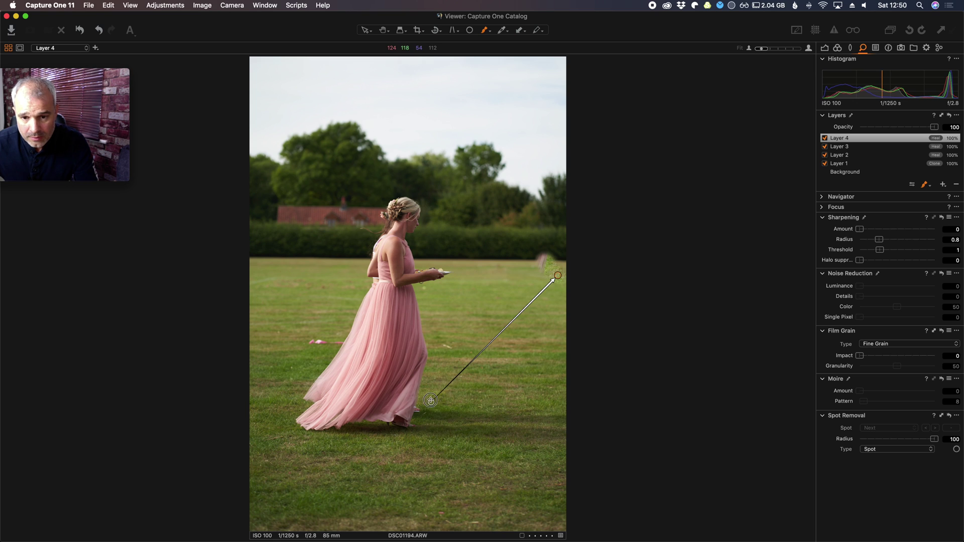
pyautogui.moveTo(435, 402)
pyautogui.mouseDown()
pyautogui.moveTo(519, 277)
pyautogui.moveTo(461, 267)
pyautogui.moveTo(465, 274)
pyautogui.mouseUp()
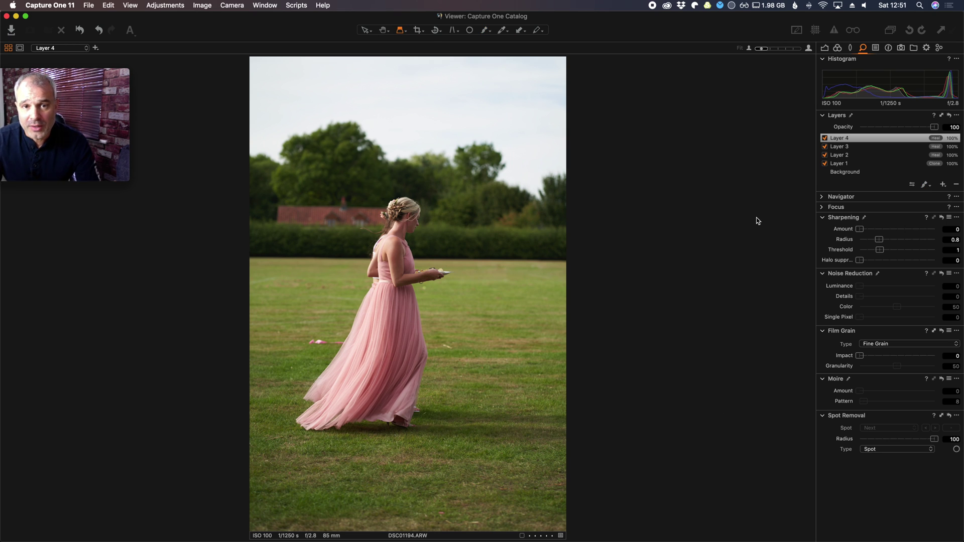
pyautogui.click(825, 48)
# Straighten the photo by drawing a level line along the hedge horizon
pyautogui.click(436, 30)
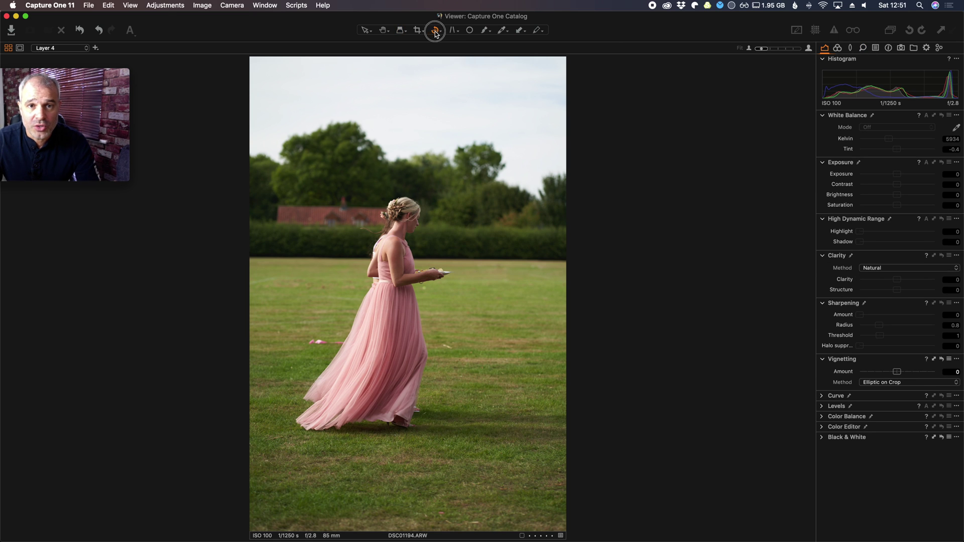
pyautogui.moveTo(264, 256); pyautogui.dragTo(598, 263)
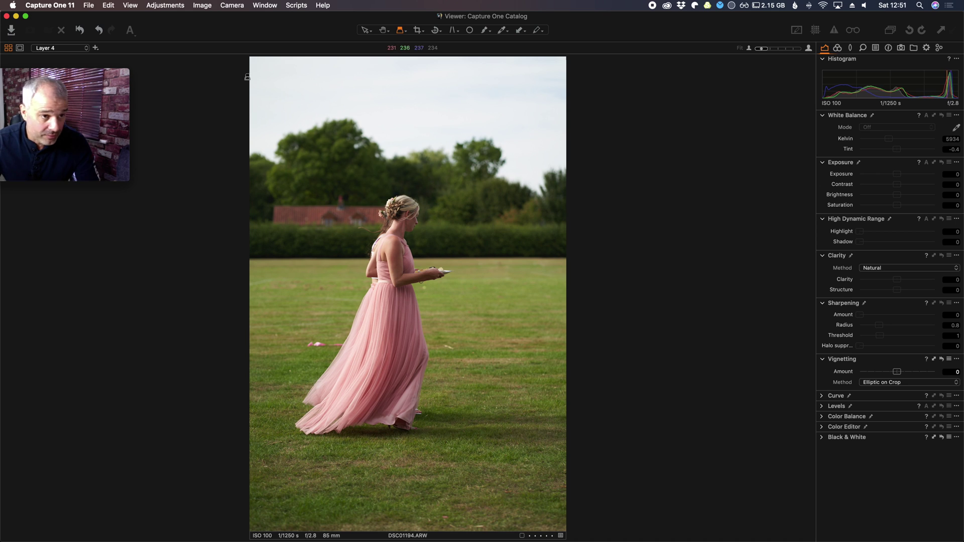
# On the Background layer, set white balance 6381 K, Highlight 45, Shadow 12, Brightness 15
pyautogui.click(863, 48)
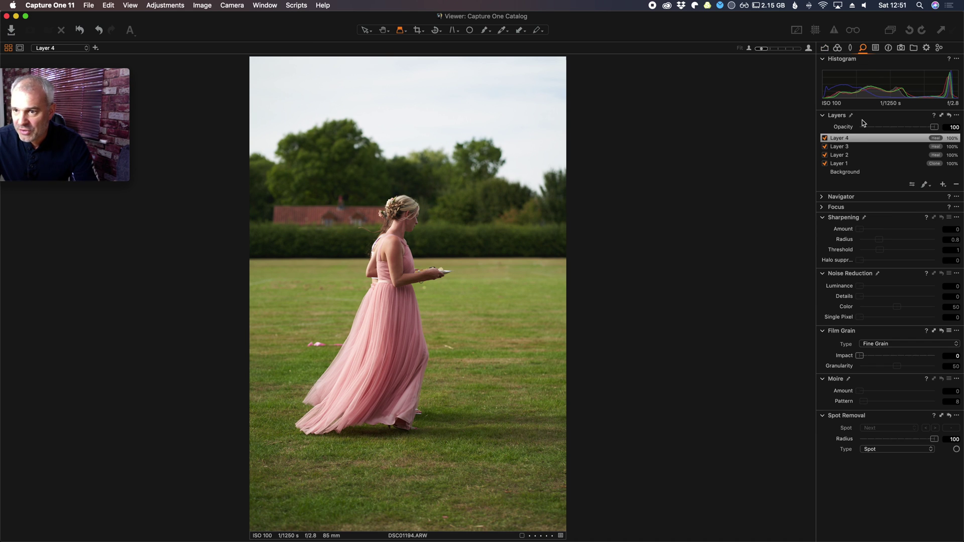
pyautogui.click(847, 173)
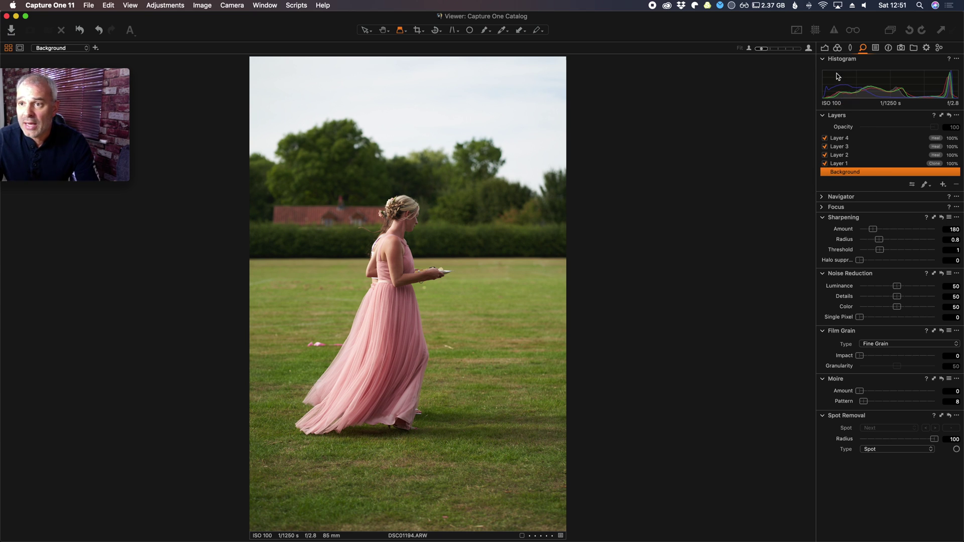
pyautogui.press('super+alt+2')
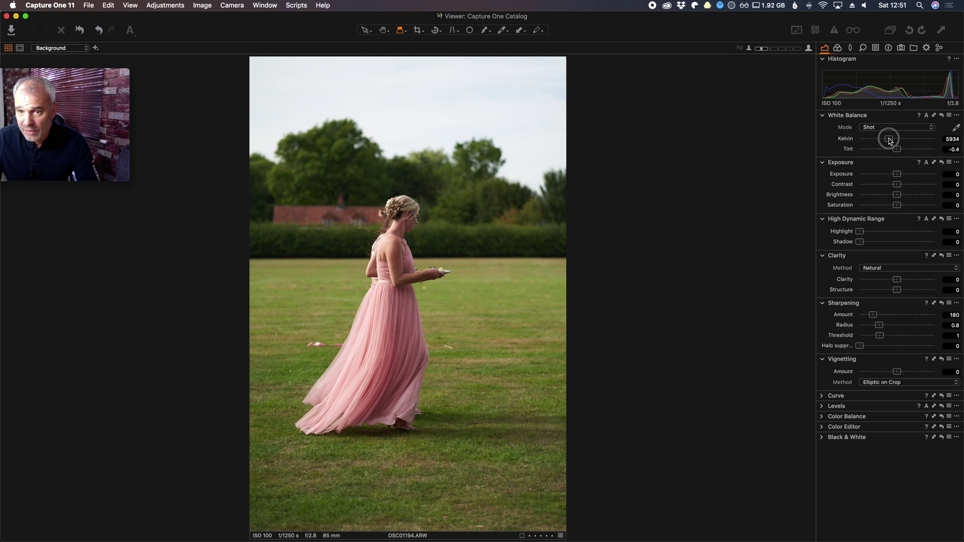
pyautogui.moveTo(889, 141); pyautogui.dragTo(893, 141)
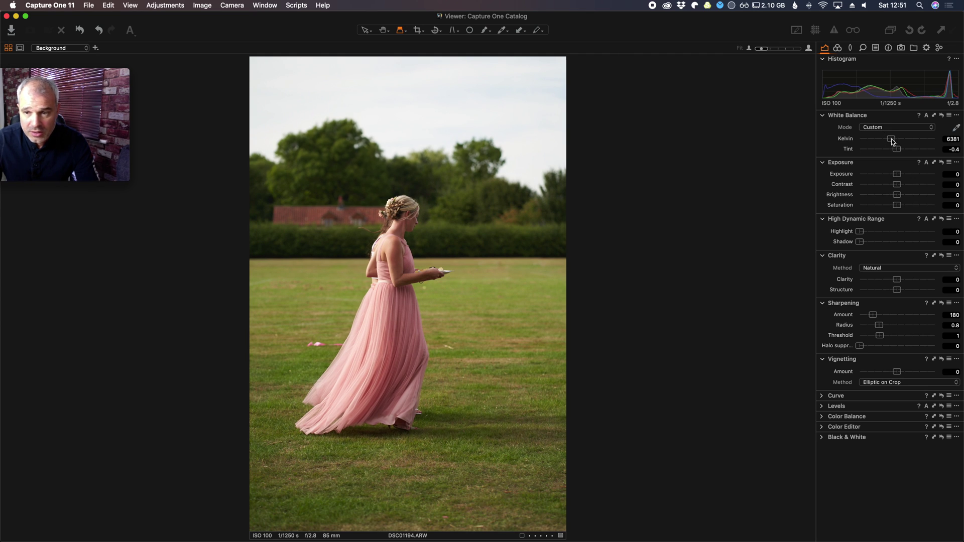
pyautogui.moveTo(860, 235)
pyautogui.mouseDown()
pyautogui.moveTo(894, 234)
pyautogui.moveTo(862, 243)
pyautogui.moveTo(872, 245)
pyautogui.mouseUp()
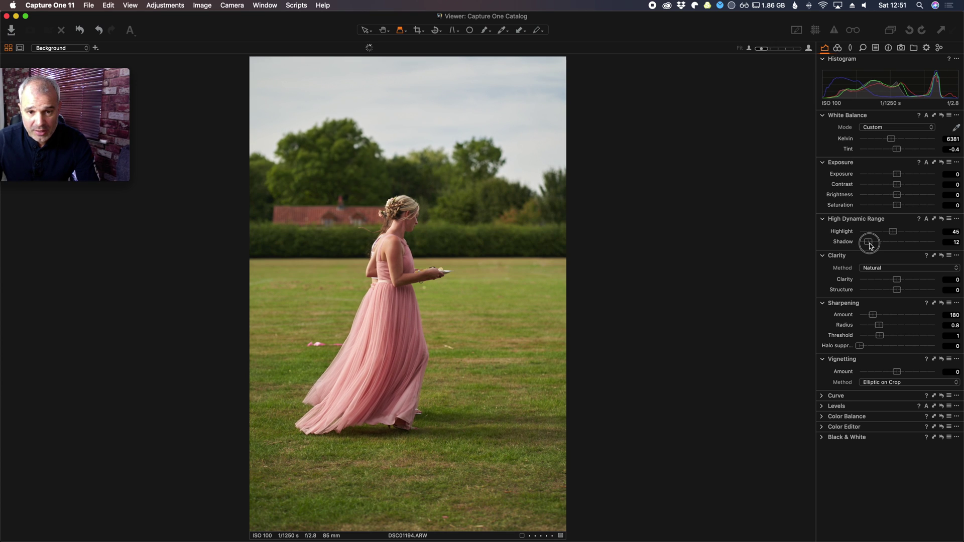
pyautogui.moveTo(896, 198); pyautogui.dragTo(910, 200)
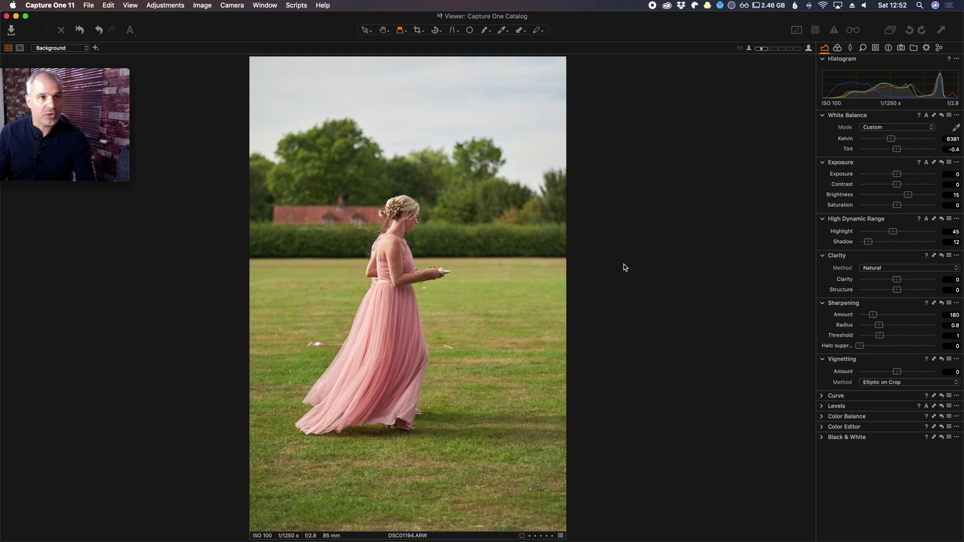
pyautogui.click(80, 30)
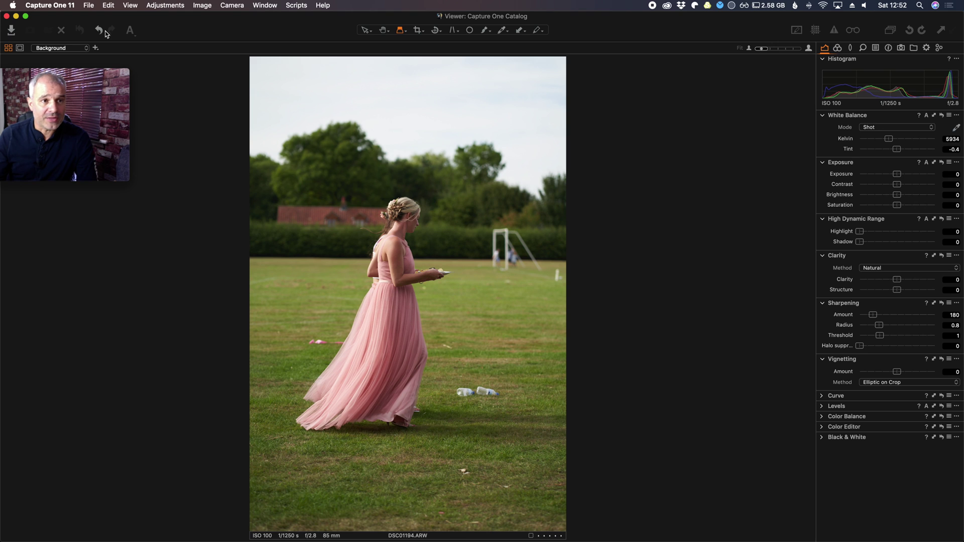
pyautogui.click(100, 31)
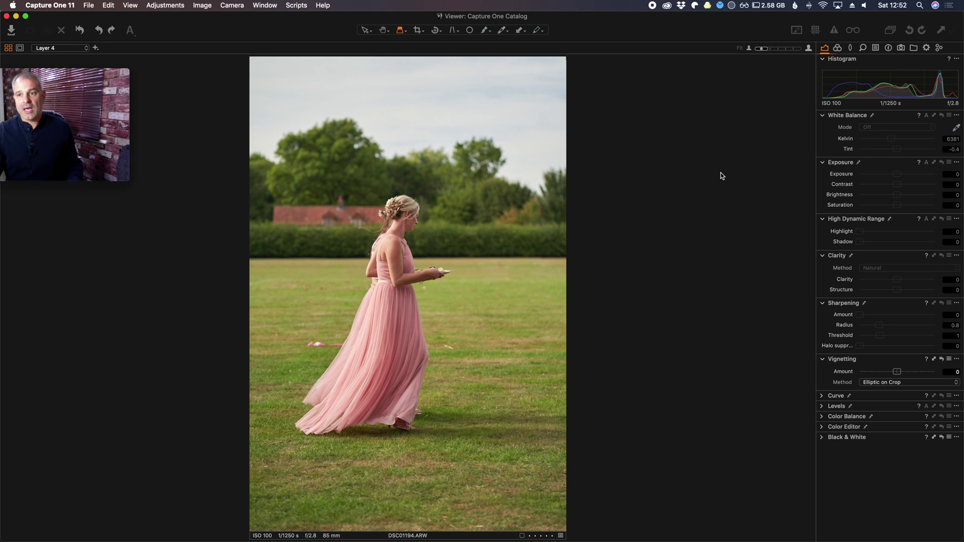